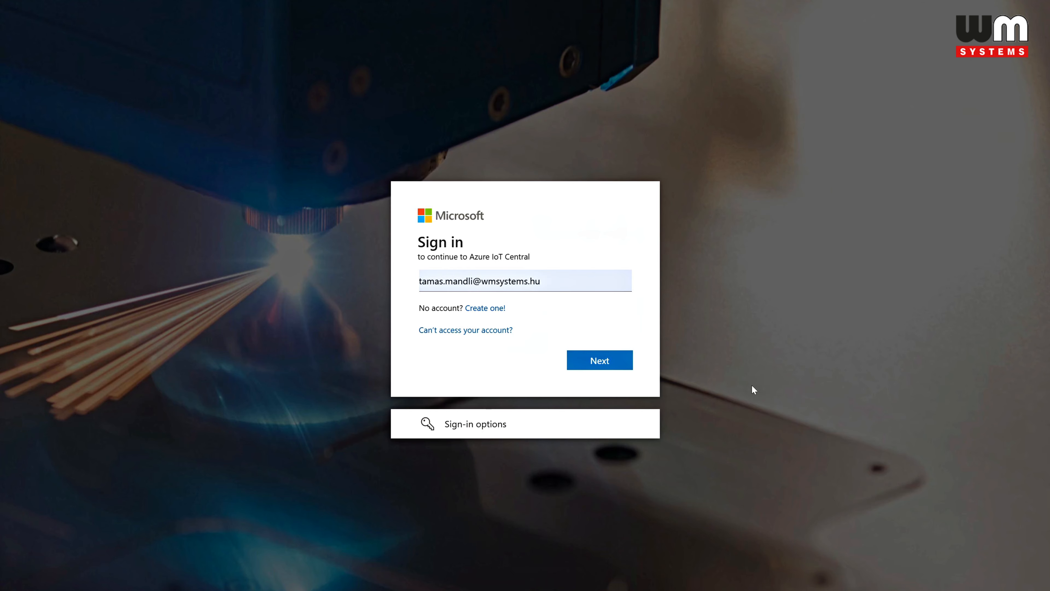
Step: Sign in to Azure IoT Central with the account's e-mail and password
left_click(619, 362)
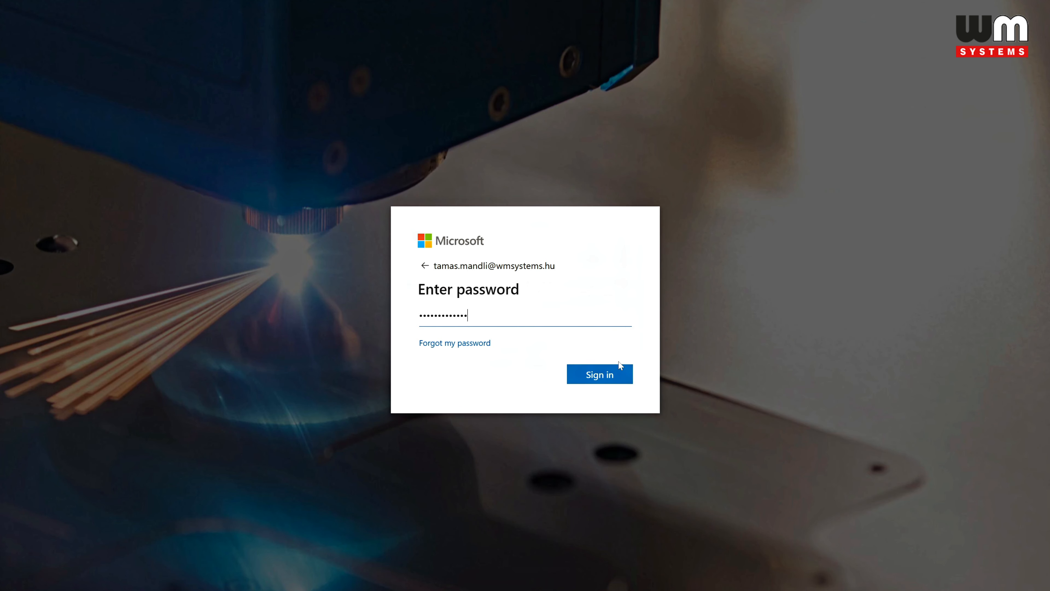
left_click(605, 369)
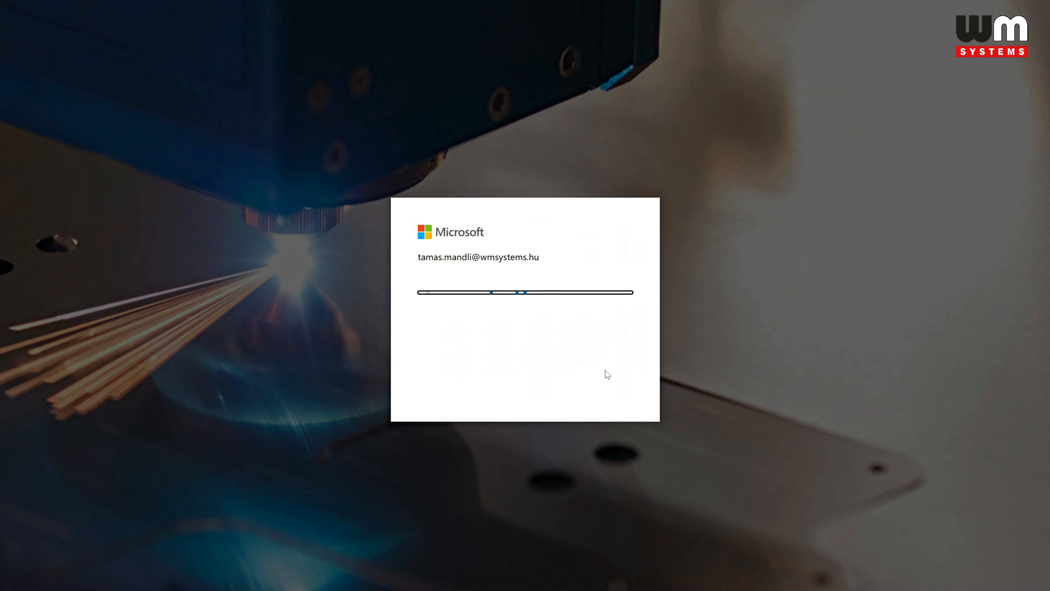
left_click(461, 351)
left_click(618, 382)
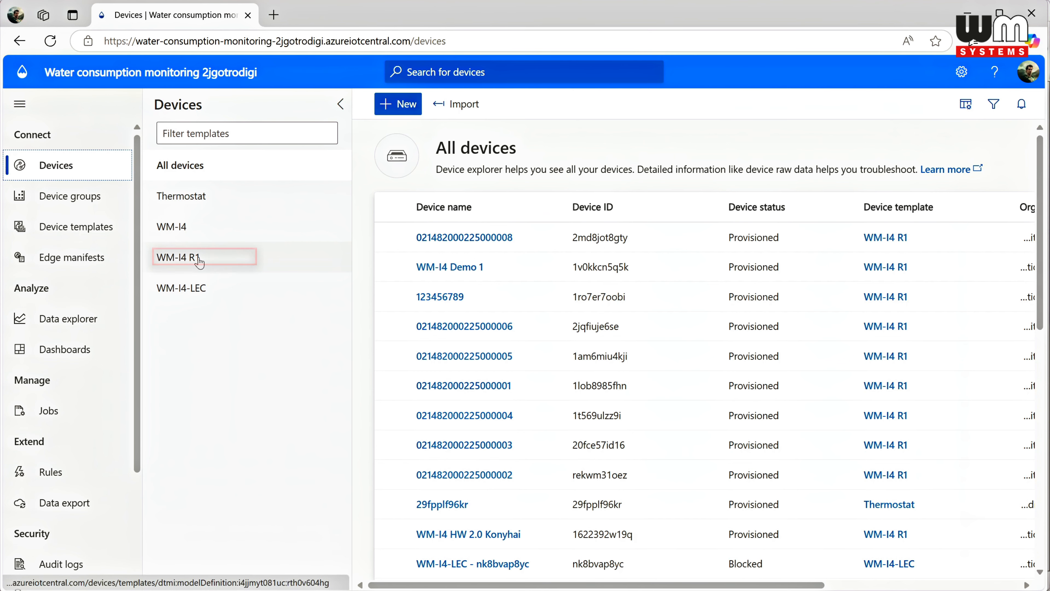
left_click(199, 262)
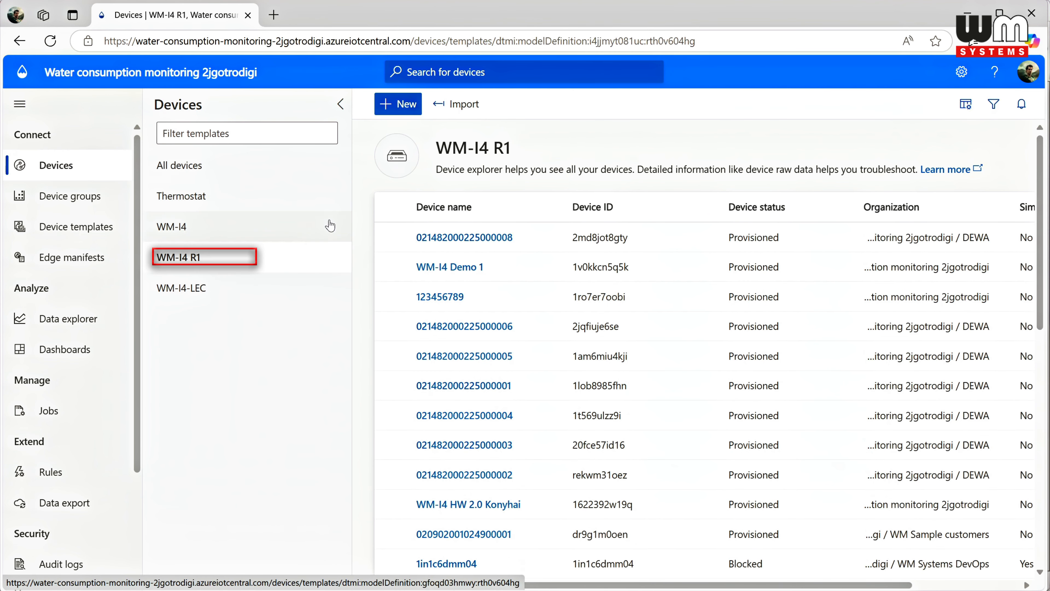
left_click(409, 106)
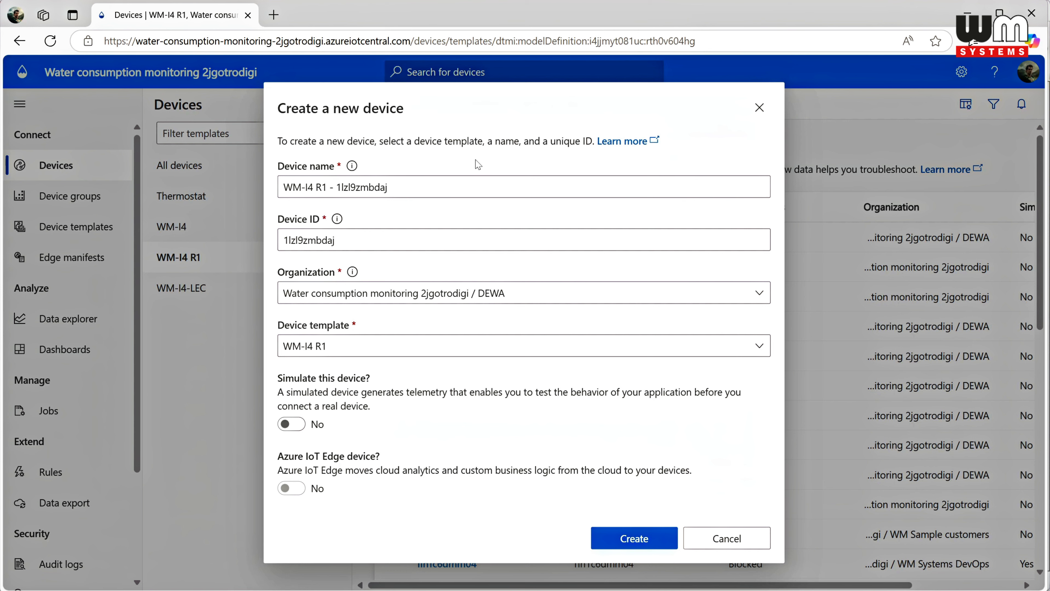
left_click(403, 188)
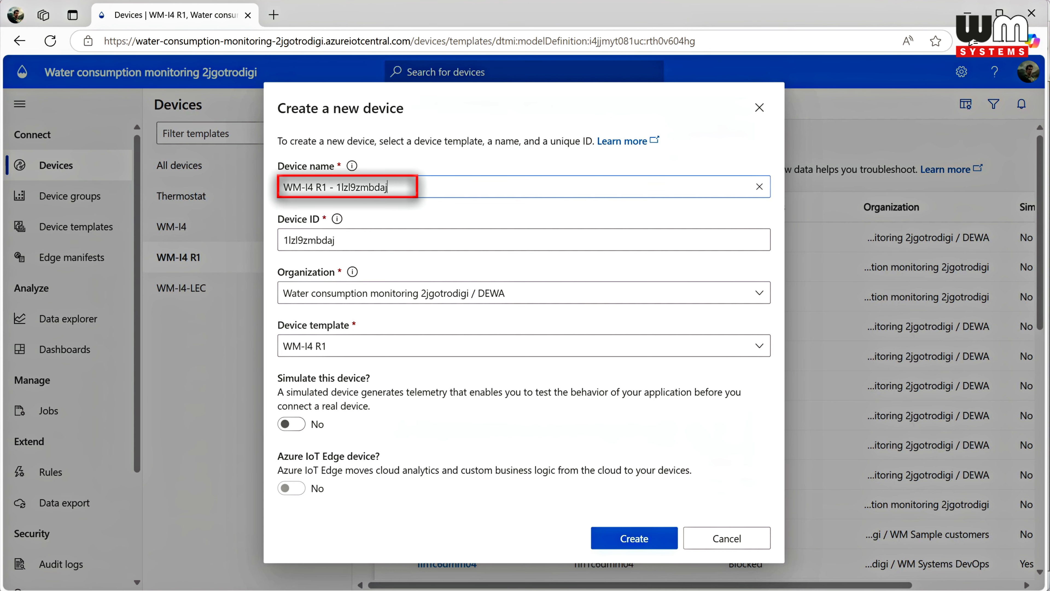
key("shift+Left")
key("shift+Left")
key("shift+Left")
key("shift+Left")
key("shift+Left")
key("shift+Left")
key("shift+Left")
key("shift+Left")
key("shift+Left")
key("shift+Left")
key("shift+Left")
key("shift+Left")
key("shift+Left")
key("shift+Left")
key("shift+Left")
key("shift+Left")
key("shift+Left")
key("shift+Left")
key("shift+Left")
key("shift+Left")
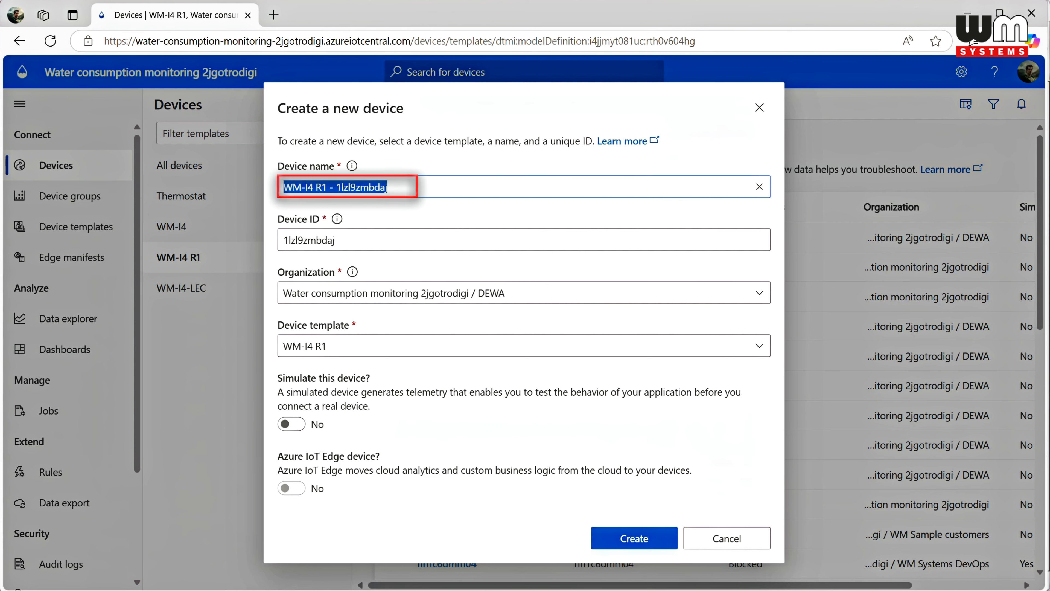
key("ctrl+v")
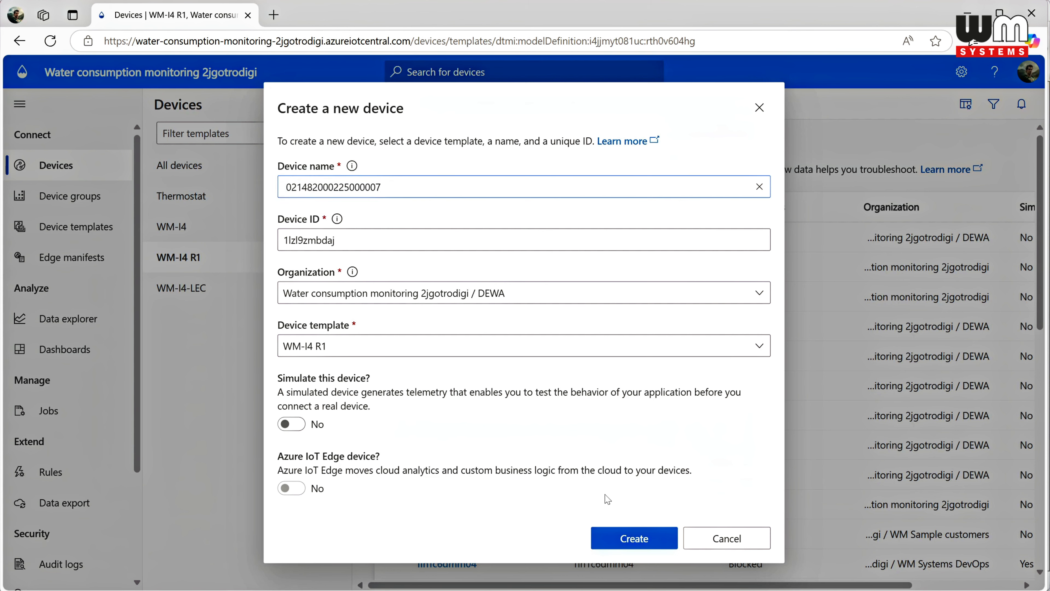
left_click(628, 540)
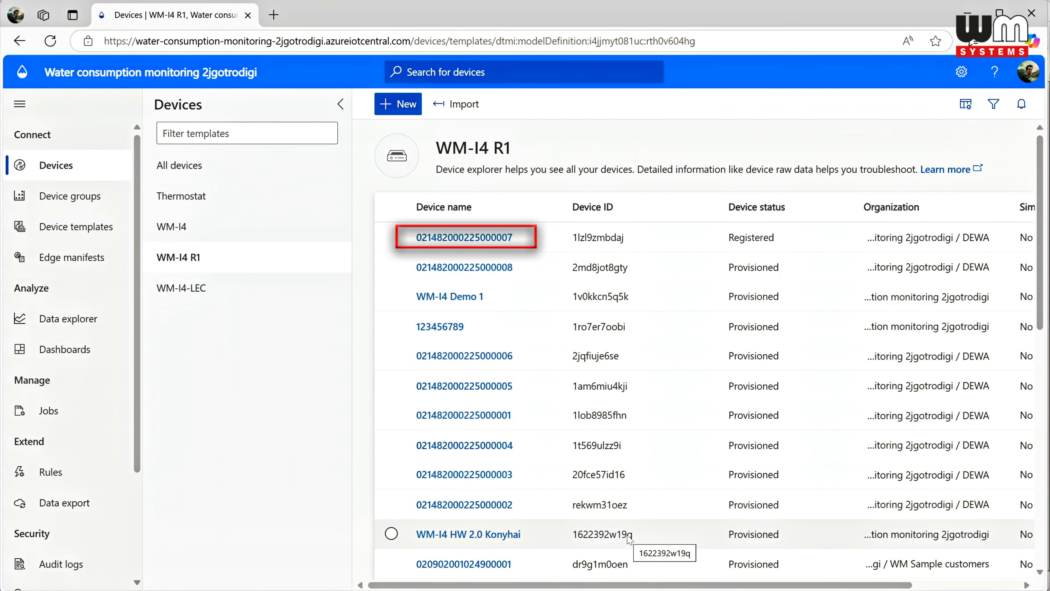
mouse_move(476, 244)
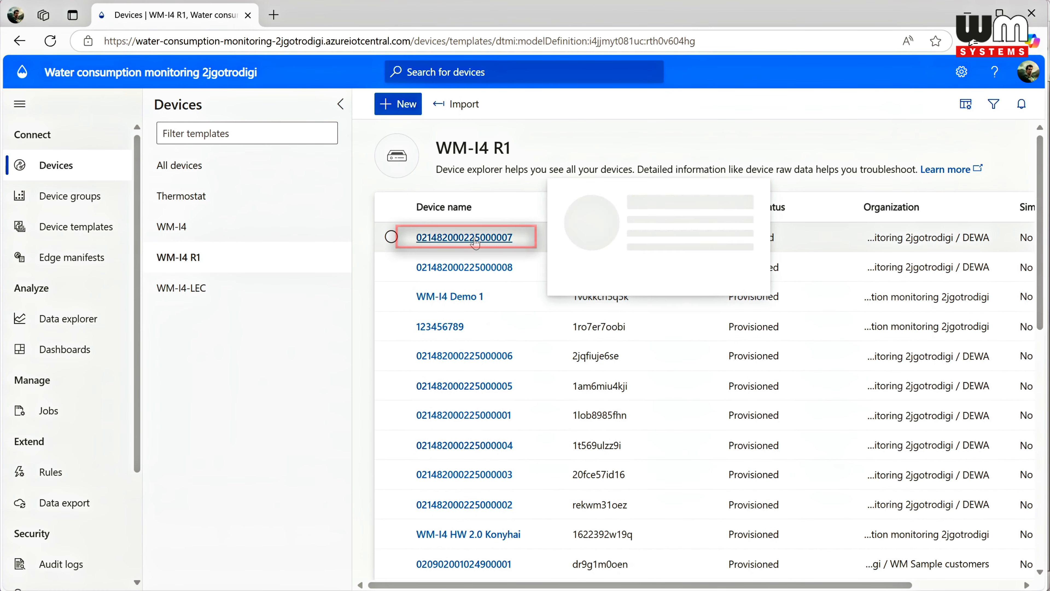
left_click(475, 240)
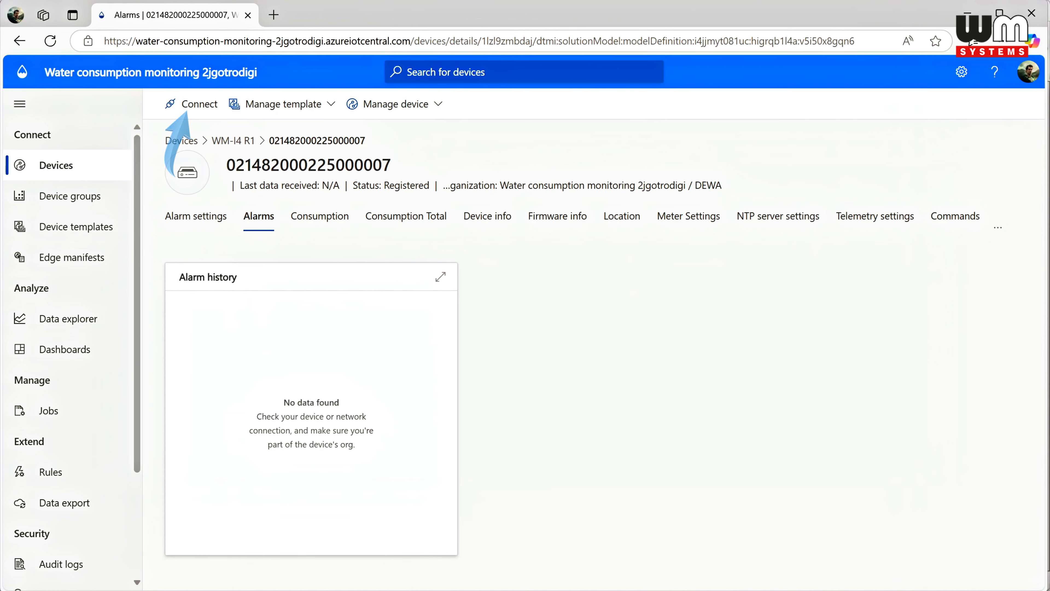
left_click(197, 106)
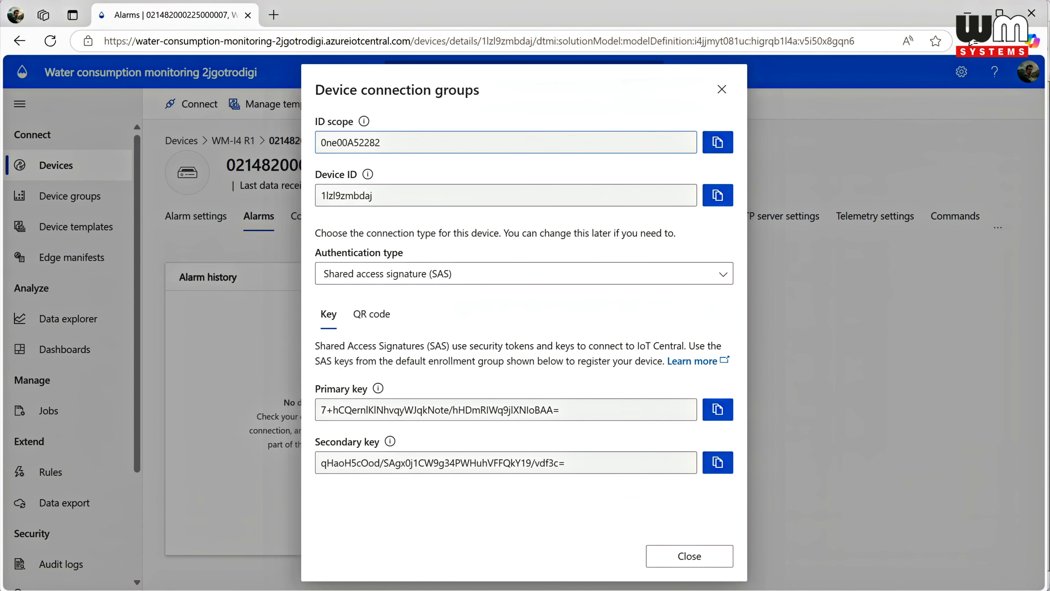
Step: Copy the device's ID scope 0ne00A52282, switch to WM-ETerm and enter it as the Azure ID scope in the AZURE settings
left_click_drag(382, 142, 296, 139)
key("ctrl+c")
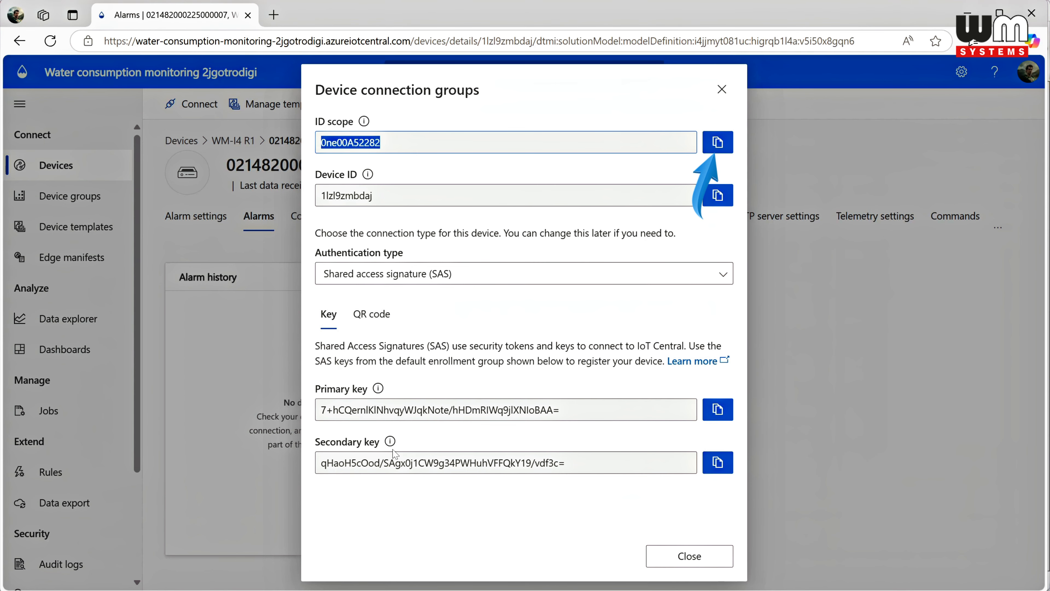
left_click(449, 590)
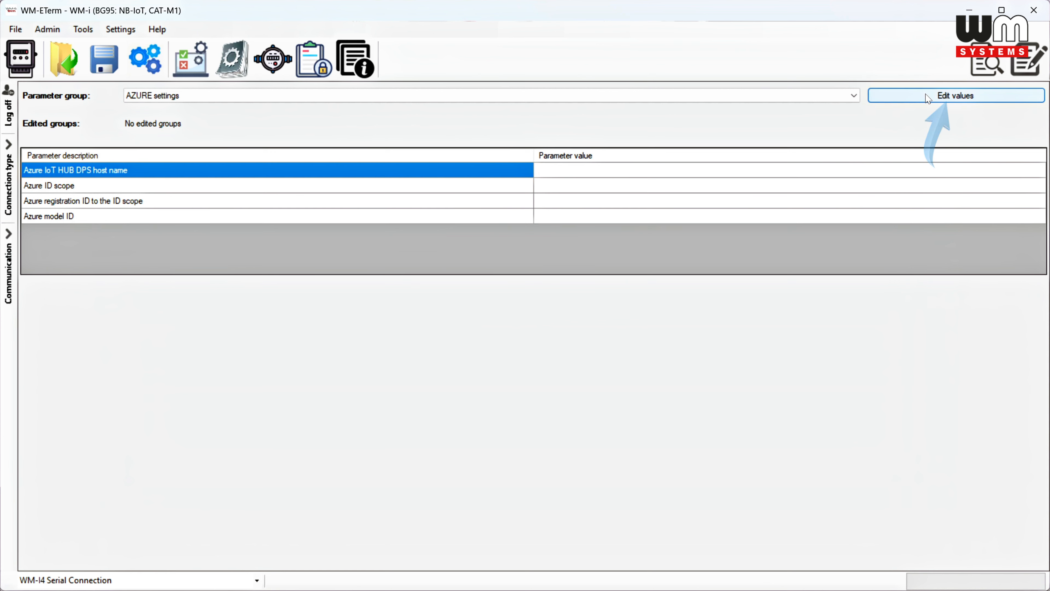
left_click(928, 98)
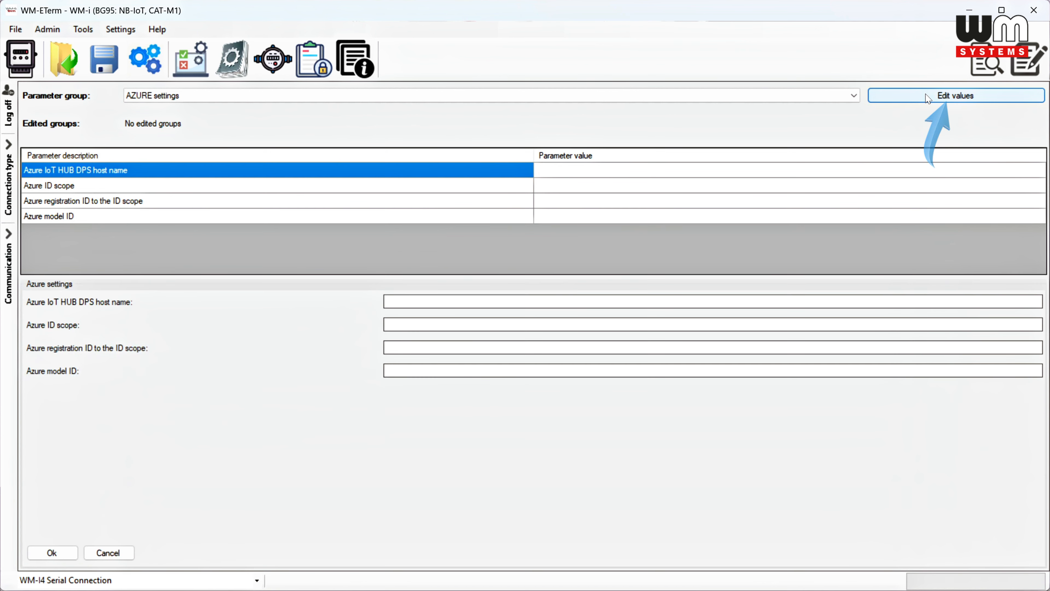
left_click(479, 321)
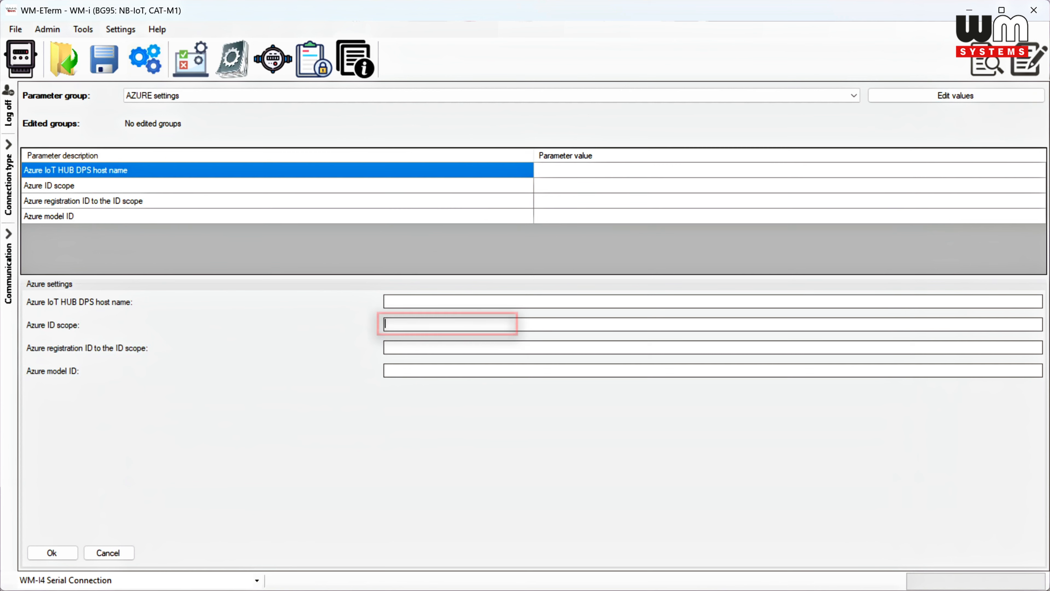
key("ctrl+v")
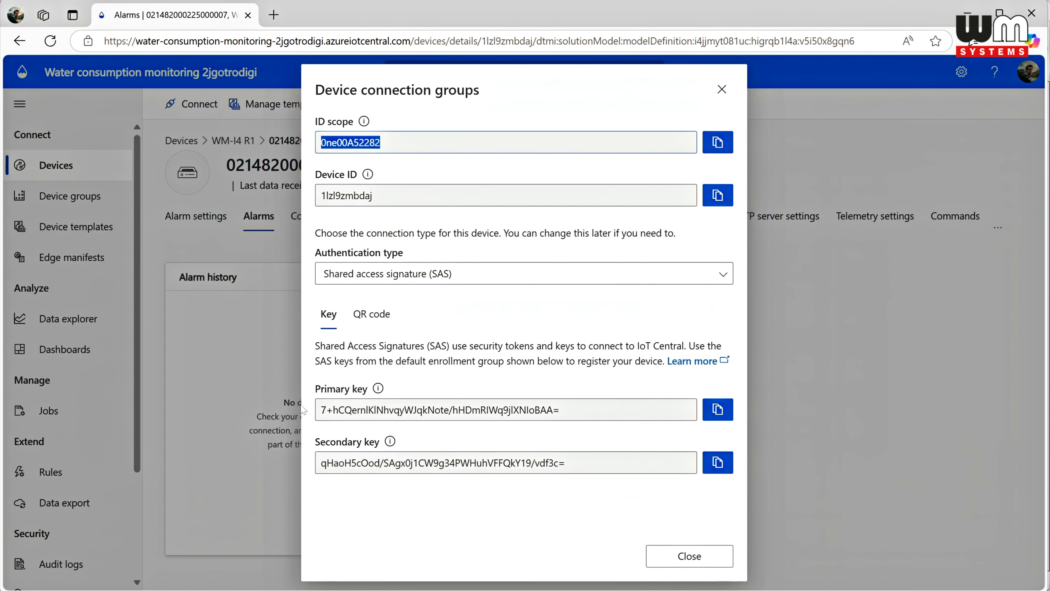
Step: Copy the device ID 1lzl9zmbdaj from IoT Central into WM-ETerm's Azure registration ID, and close the device's connection details
left_click(720, 198)
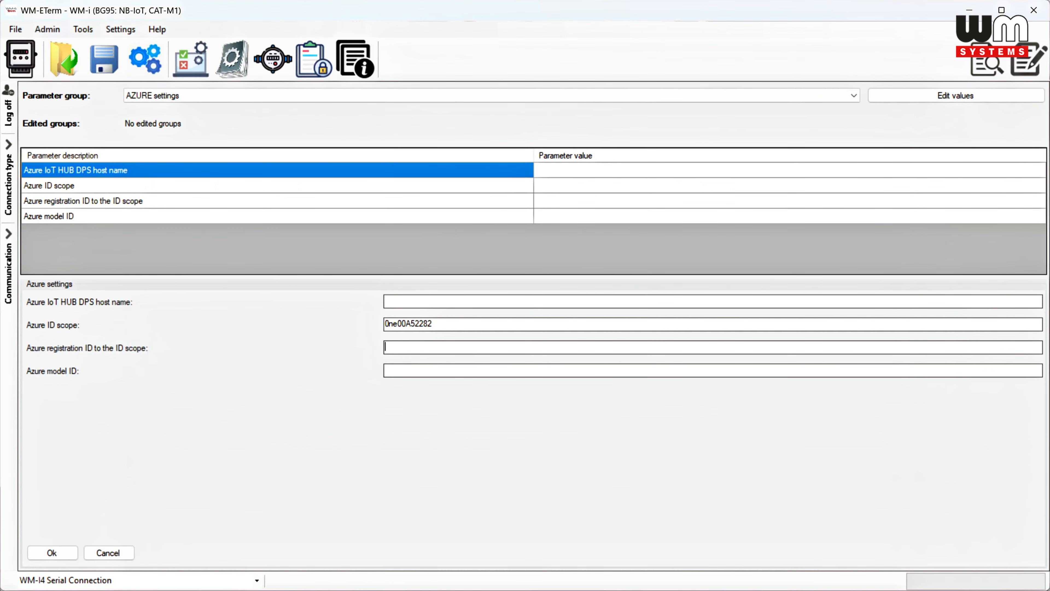
key("ctrl+v")
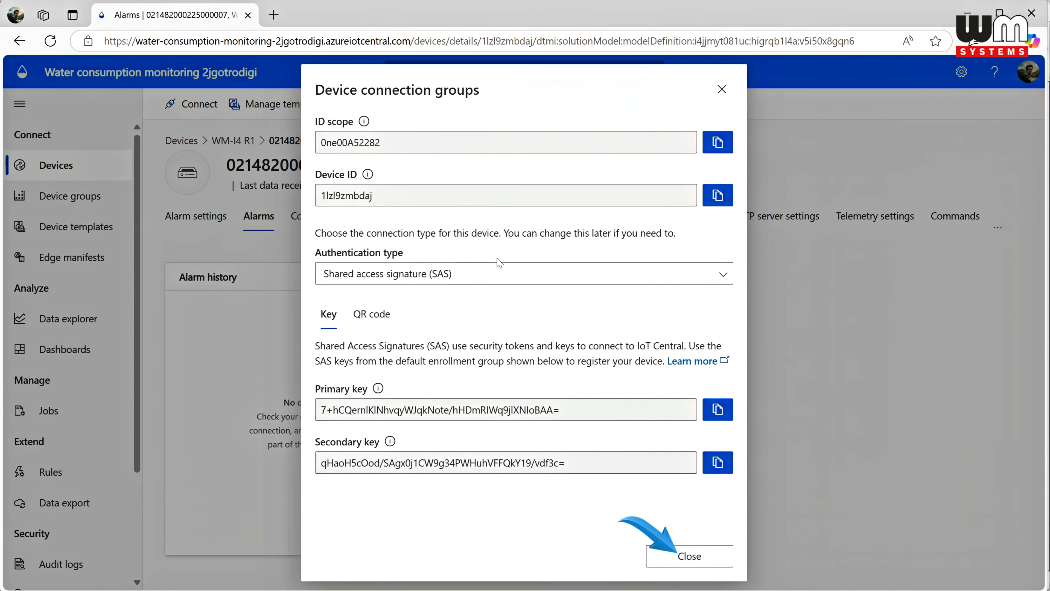
left_click(689, 556)
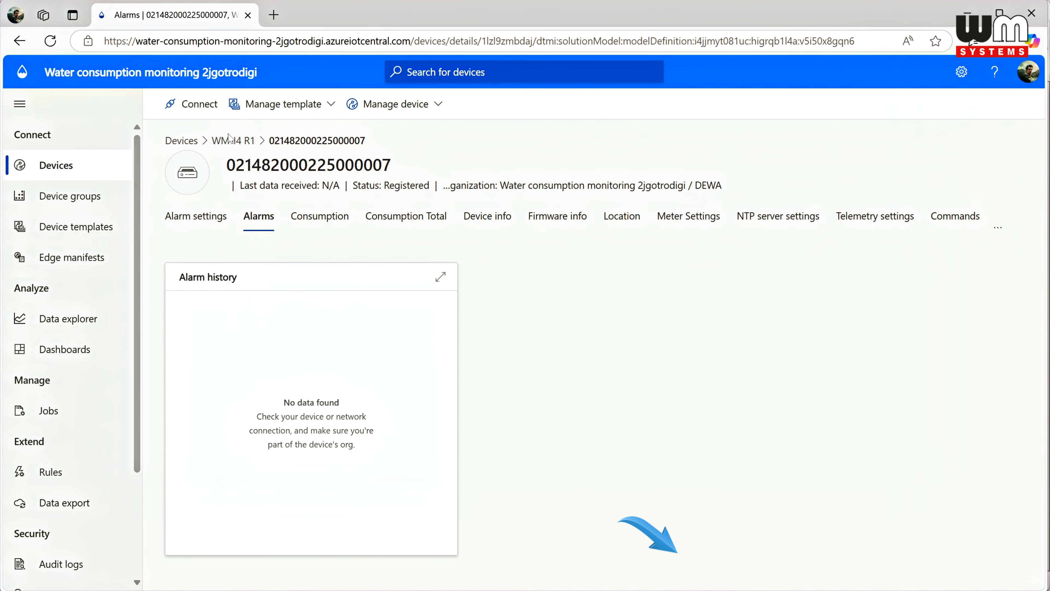
Step: Copy the new device's template ID from the WM-I4 R1 device list in IoT Central into WM-ETerm's Azure model ID
left_click(242, 142)
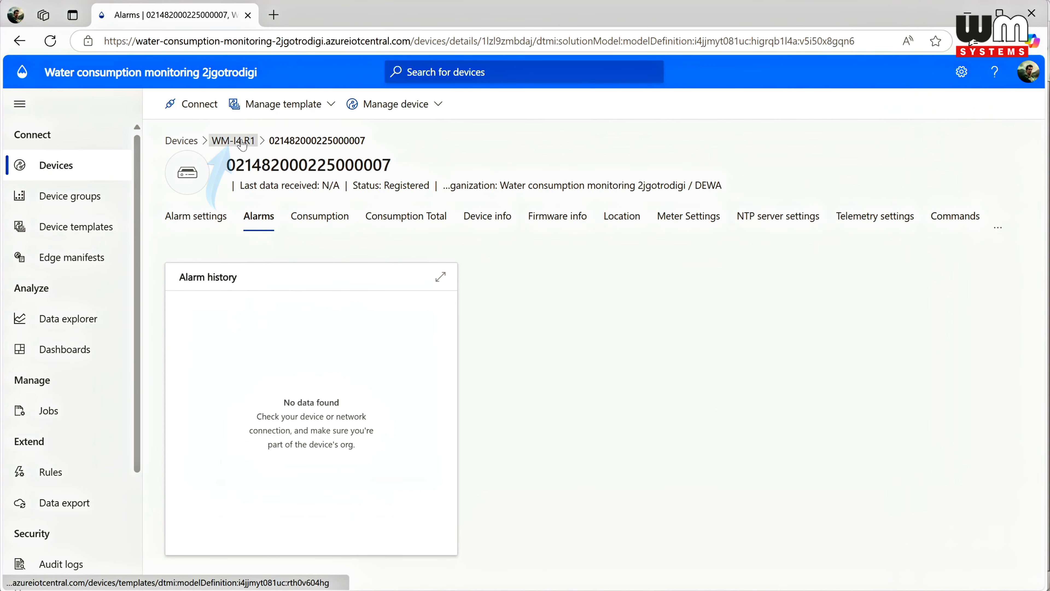
mouse_move(449, 240)
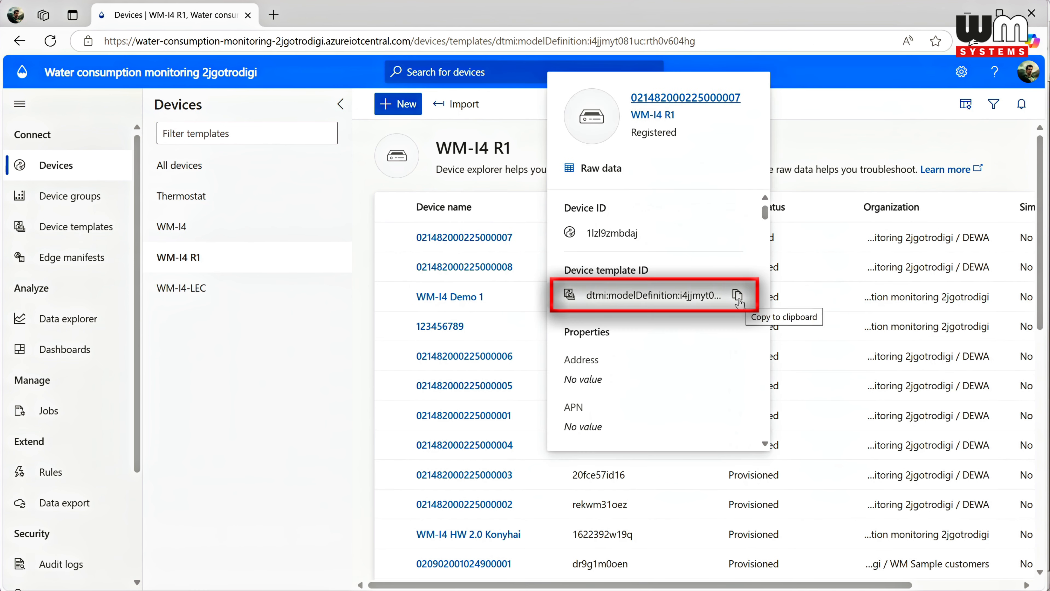
left_click(738, 295)
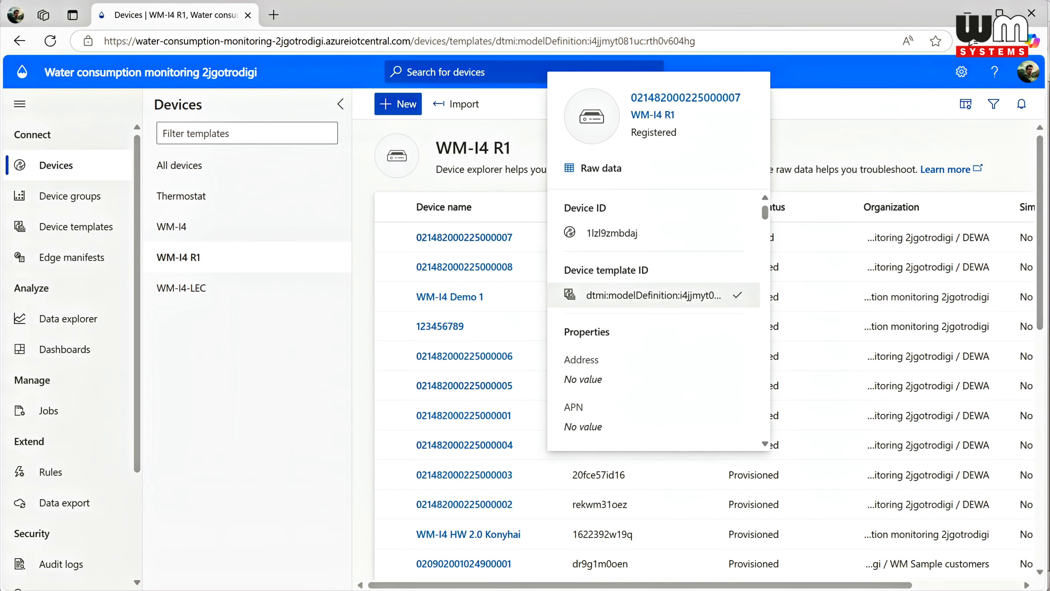
mouse_move(430, 589)
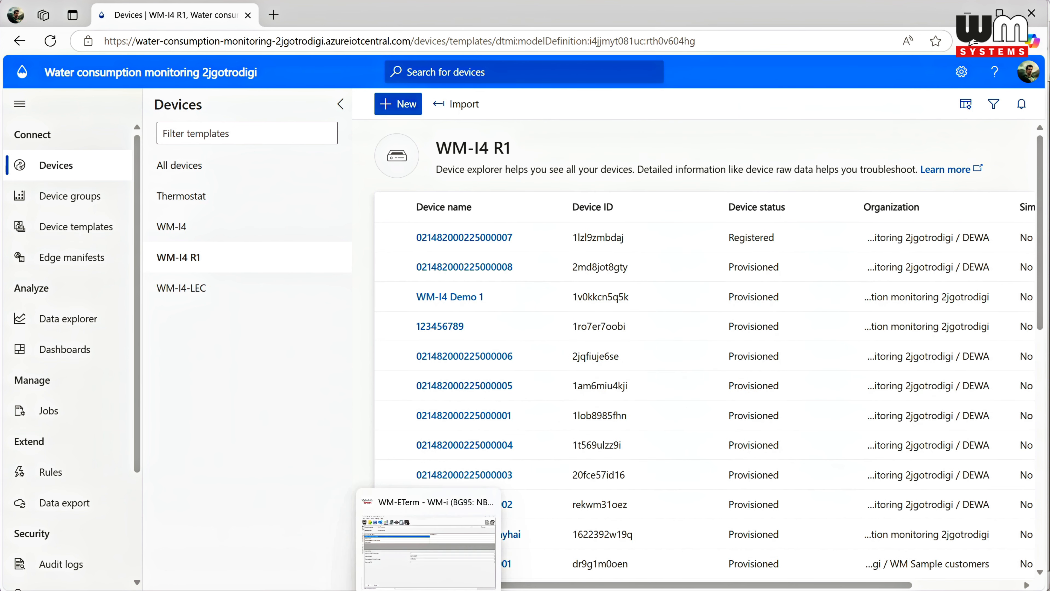
left_click(430, 547)
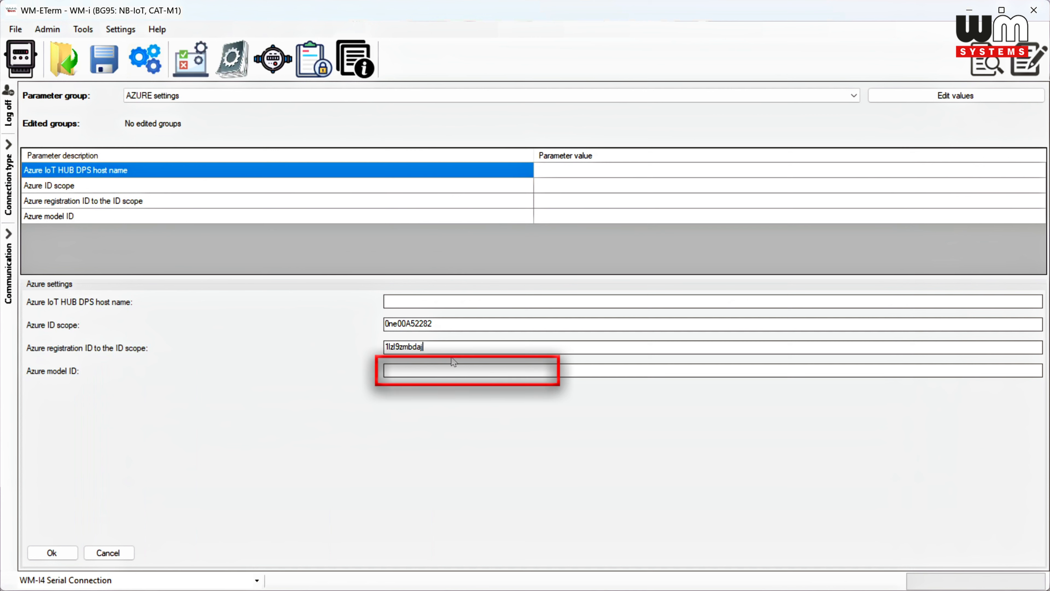
key("ctrl+v")
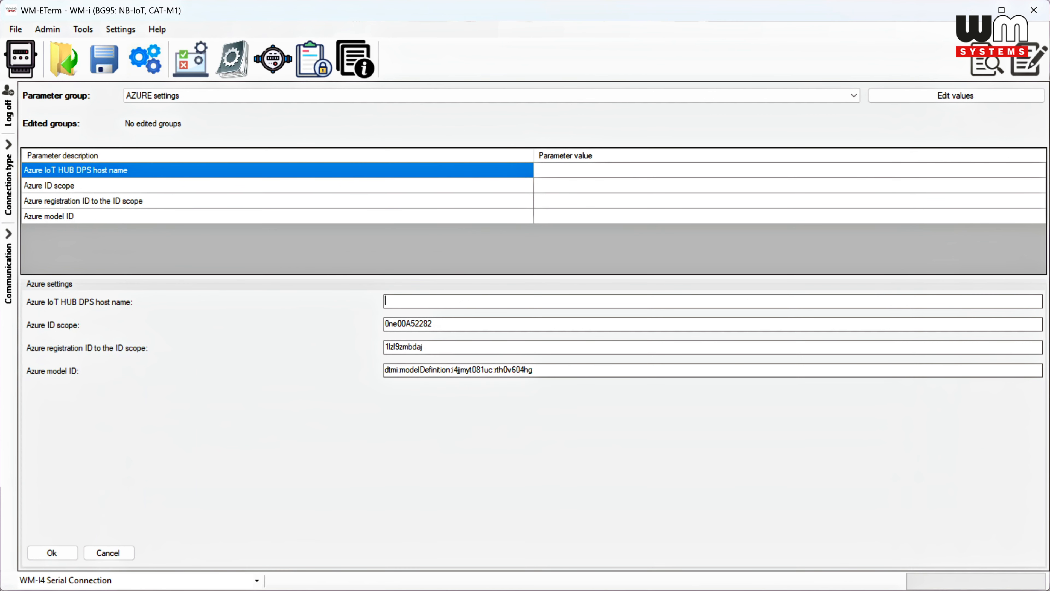
Step: Set the Azure IoT HUB DPS host name to global.azure-devices-provisioning.net and accept the AZURE settings
type(".a")
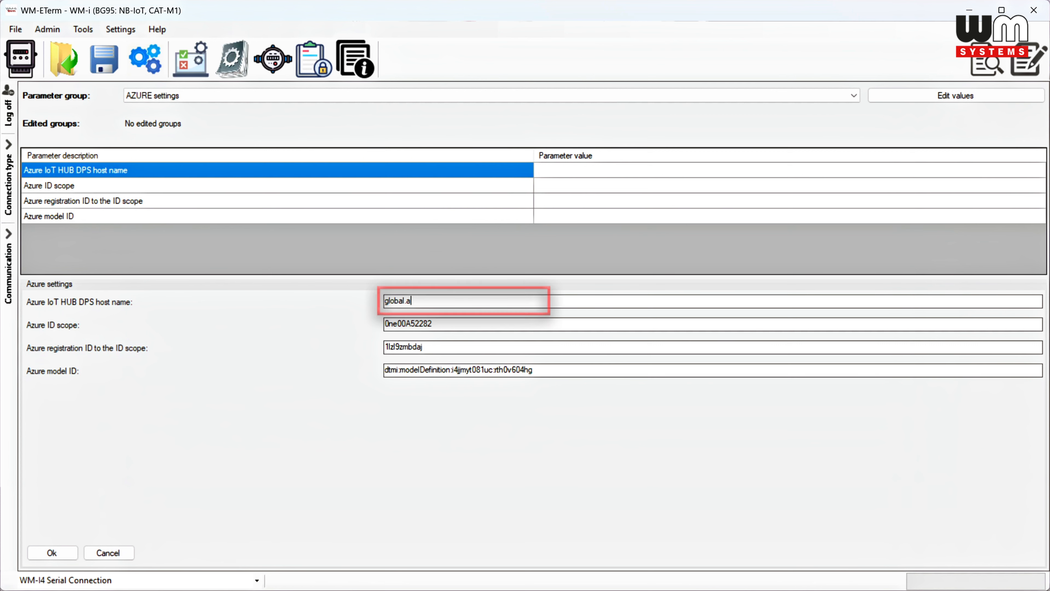
type("zure-devices")
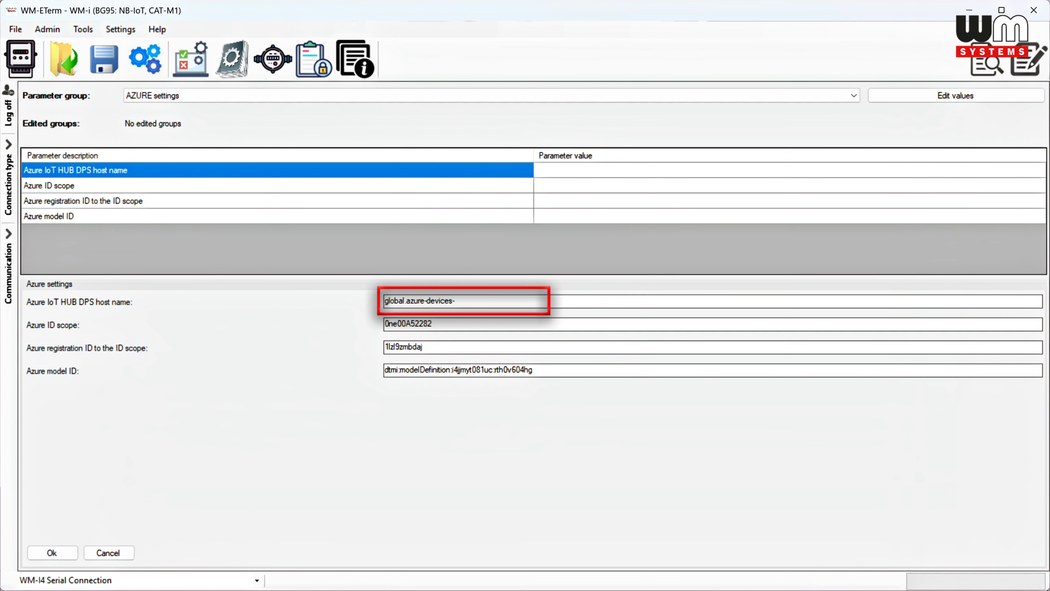
type("-provisioning.net")
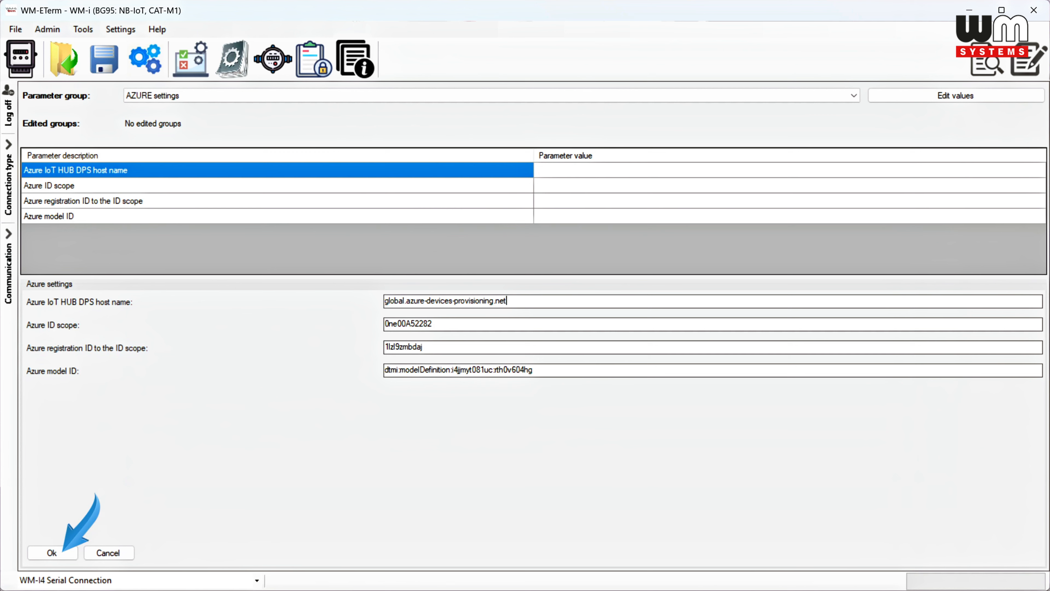
left_click(52, 553)
Step: In the Cellular network settings, set the APN name to u.iot.mt.gr.hu and the technology to NB (prefered) and CatM
left_click(465, 98)
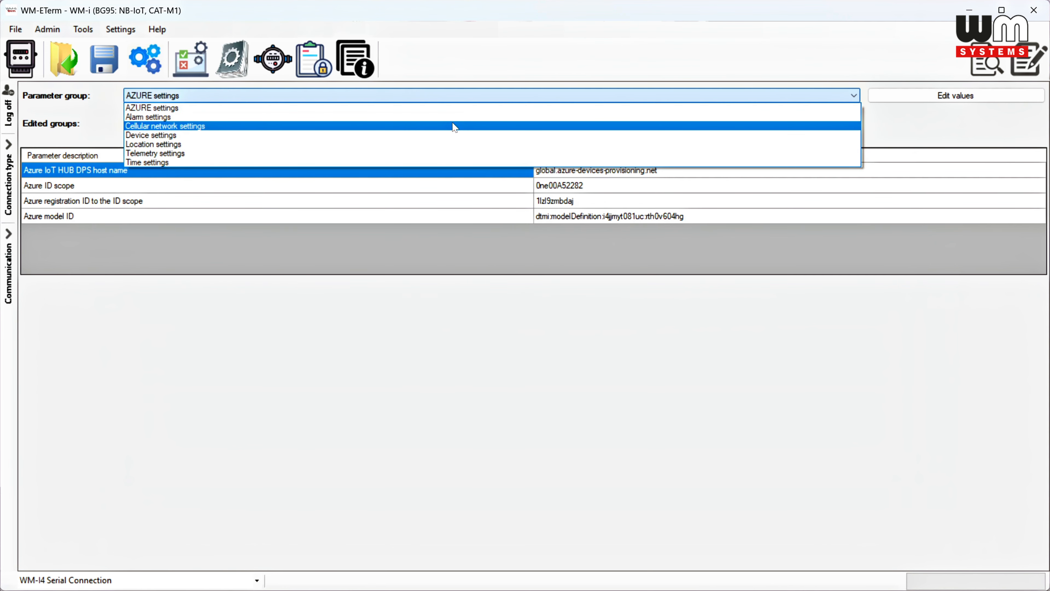
left_click(455, 127)
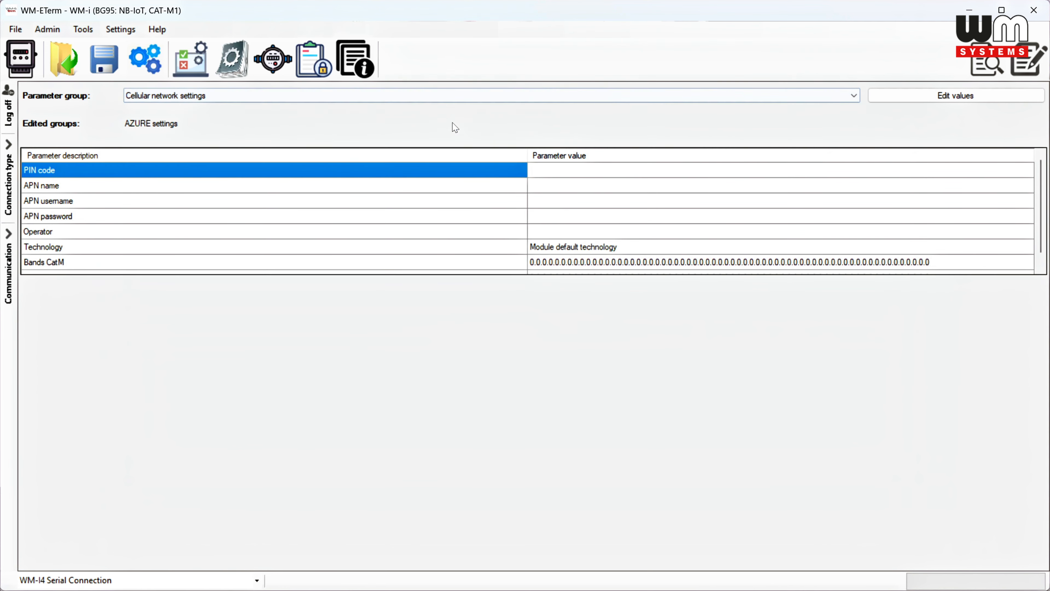
left_click(949, 96)
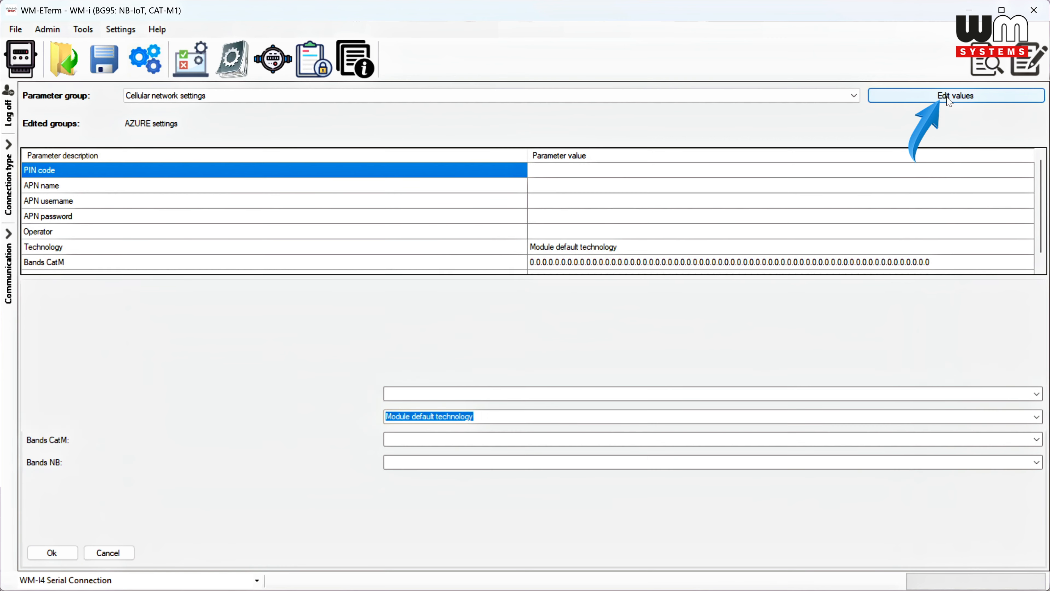
left_click(399, 324)
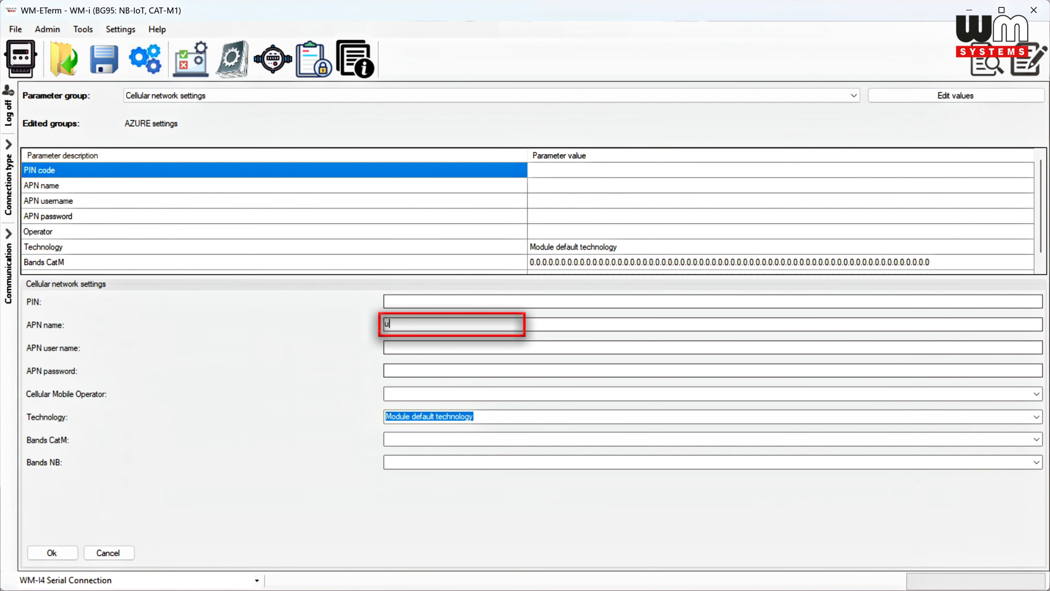
type("u.iot.mt.gr.hu")
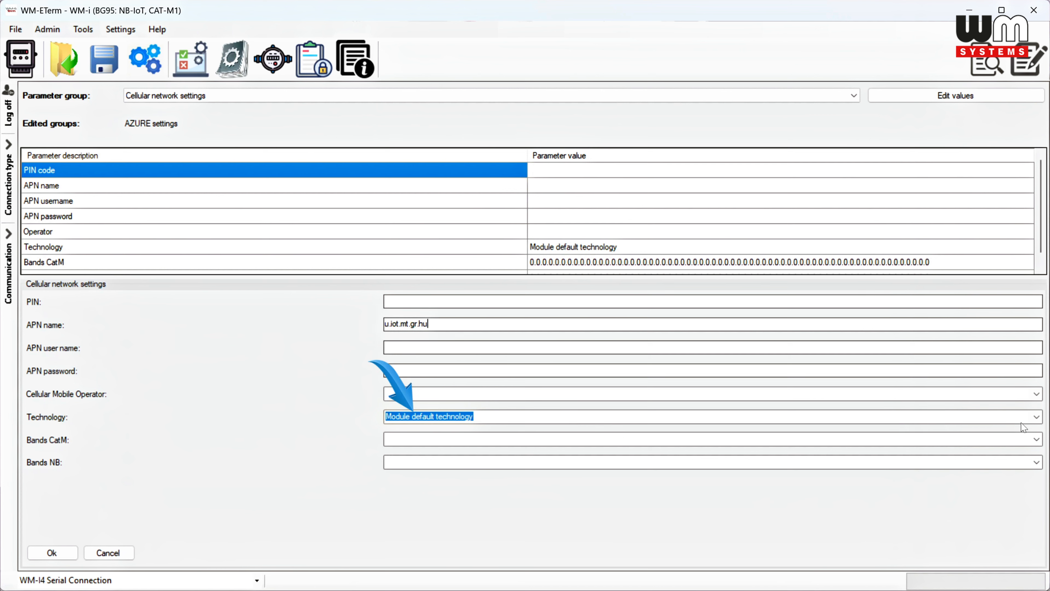
left_click(1036, 417)
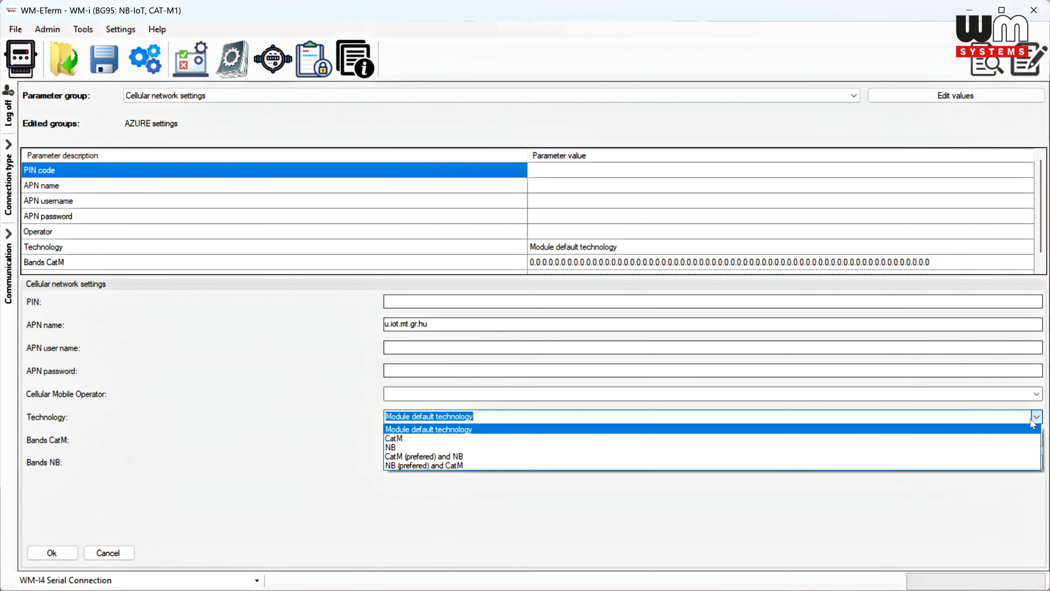
left_click(849, 466)
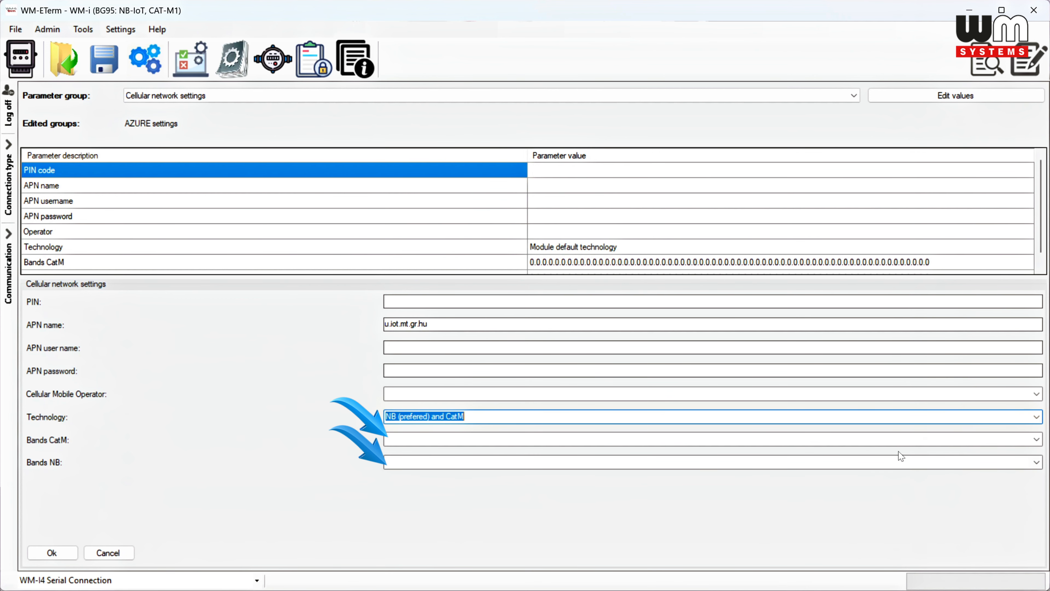
Step: Select band B20 for both the CatM bands and the NB bands
left_click(1037, 440)
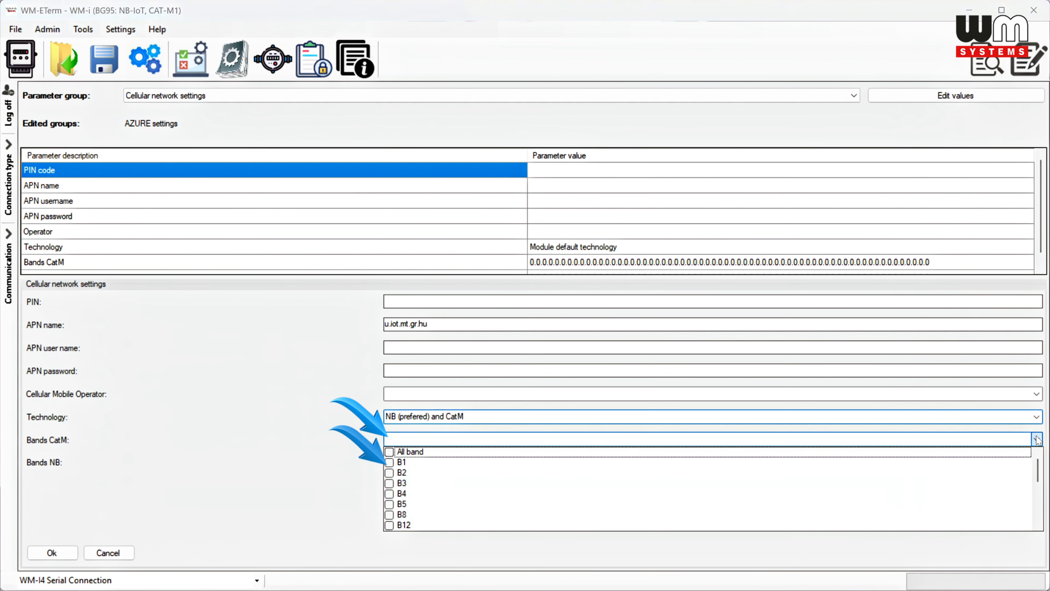
scroll(441, 513, "down", 2)
left_click(425, 515)
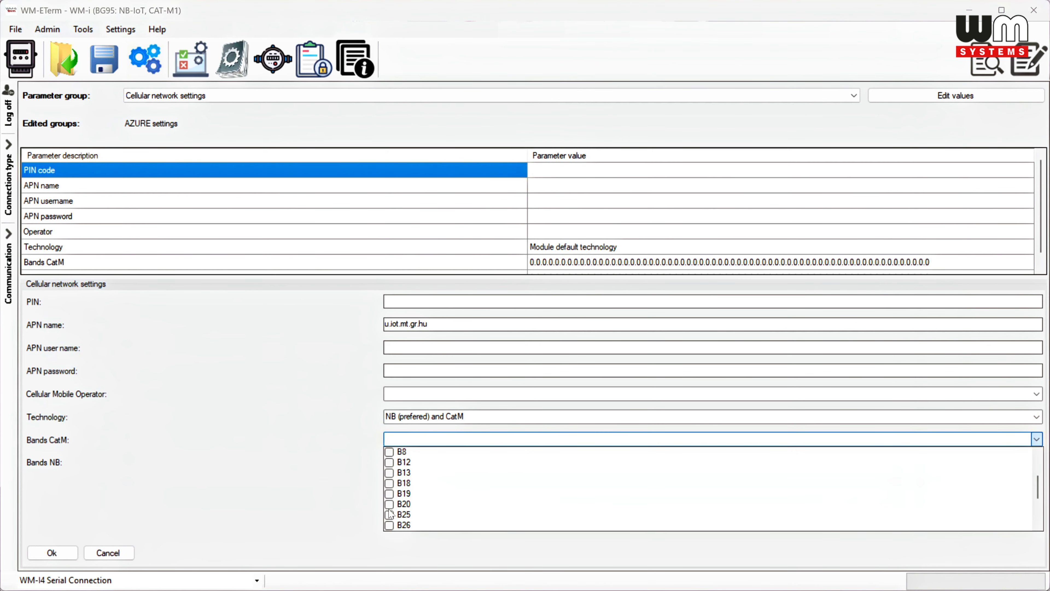
scroll(386, 503, "down", 1)
left_click(343, 466)
left_click(1037, 463)
scroll(706, 479, "down", 2)
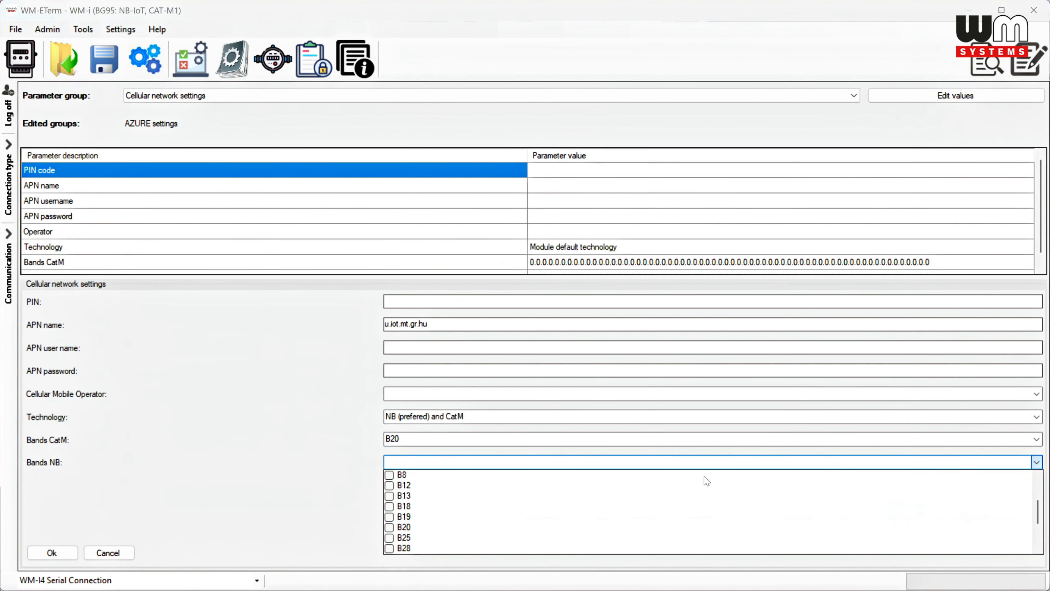
left_click(390, 528)
left_click(353, 449)
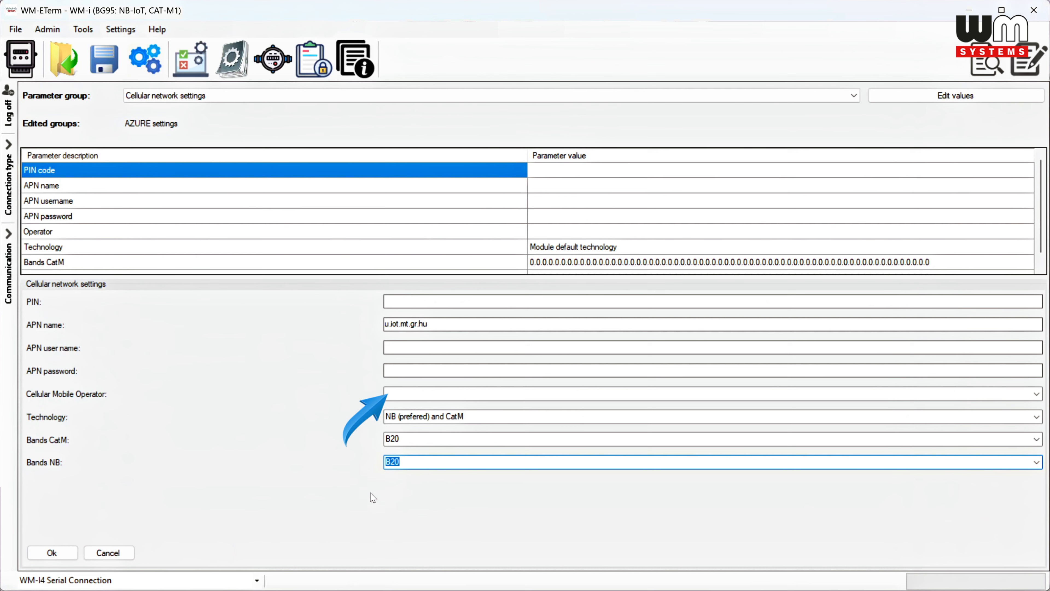
Step: Set the cellular mobile operator to Hungary T-mobile/Magyar - 21630
left_click(436, 394)
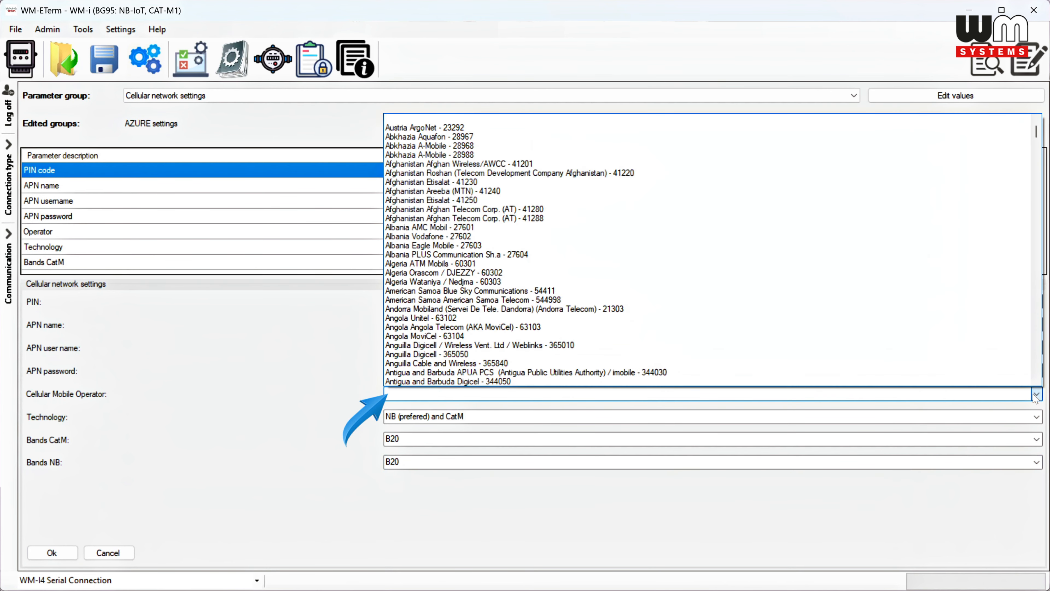
type("hu")
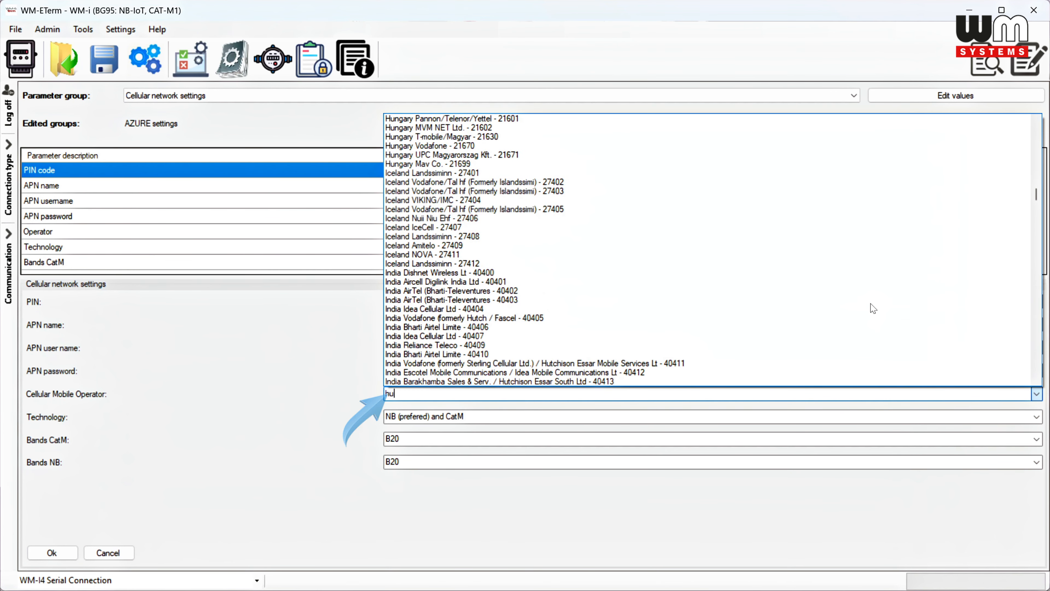
left_click(873, 138)
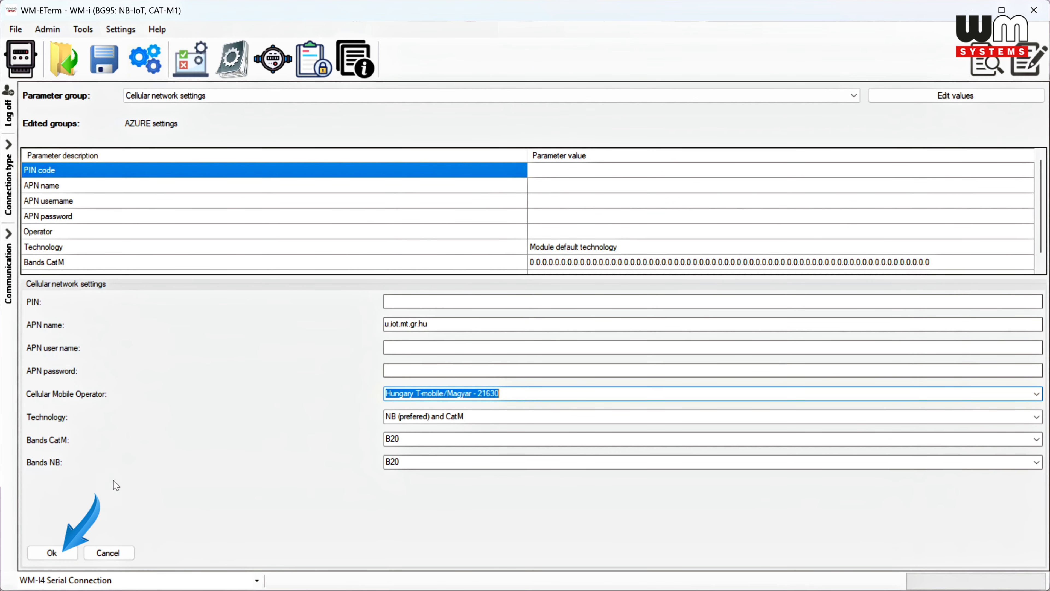
Step: Accept the cellular network settings and write the edited parameter groups to the device
left_click(52, 553)
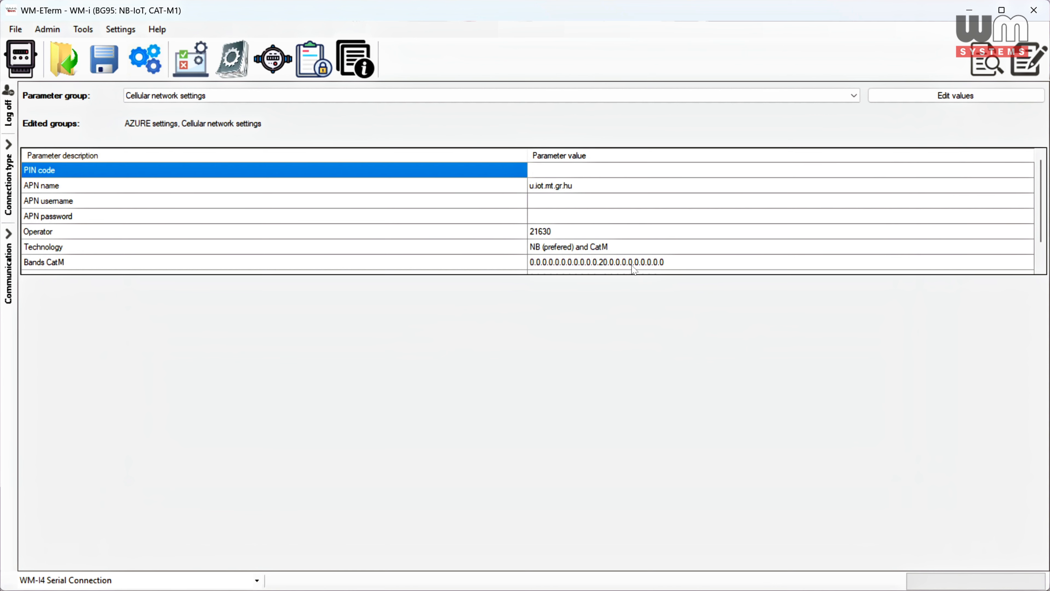
left_click(1014, 66)
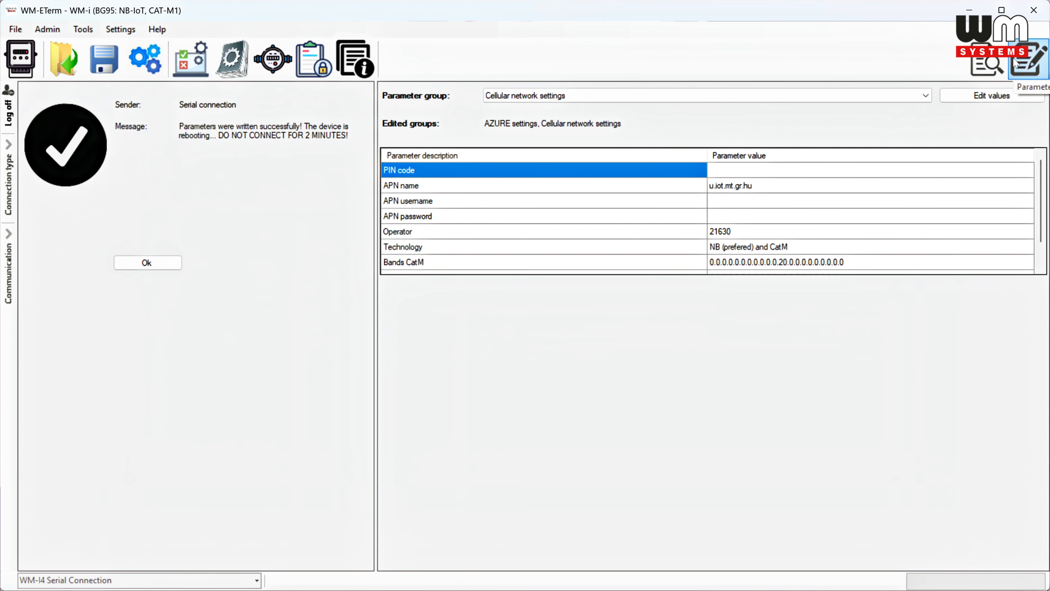
left_click(160, 264)
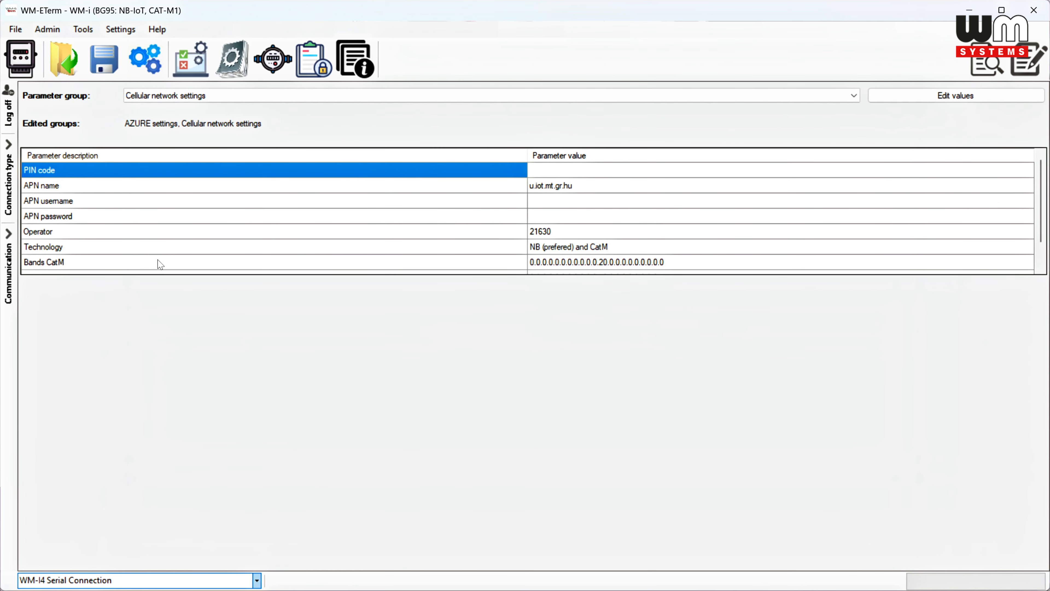
Step: Open the security token keys in WM-ETerm, then copy the new WM-I4 R1 device's SAS primary key from its IoT Central connection details
left_click(306, 62)
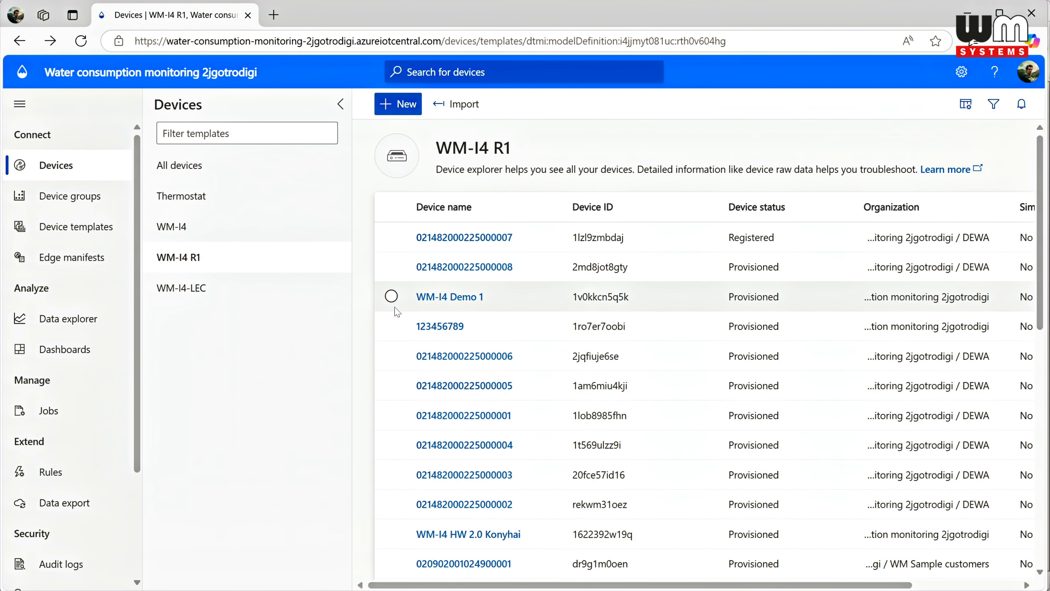
left_click(465, 239)
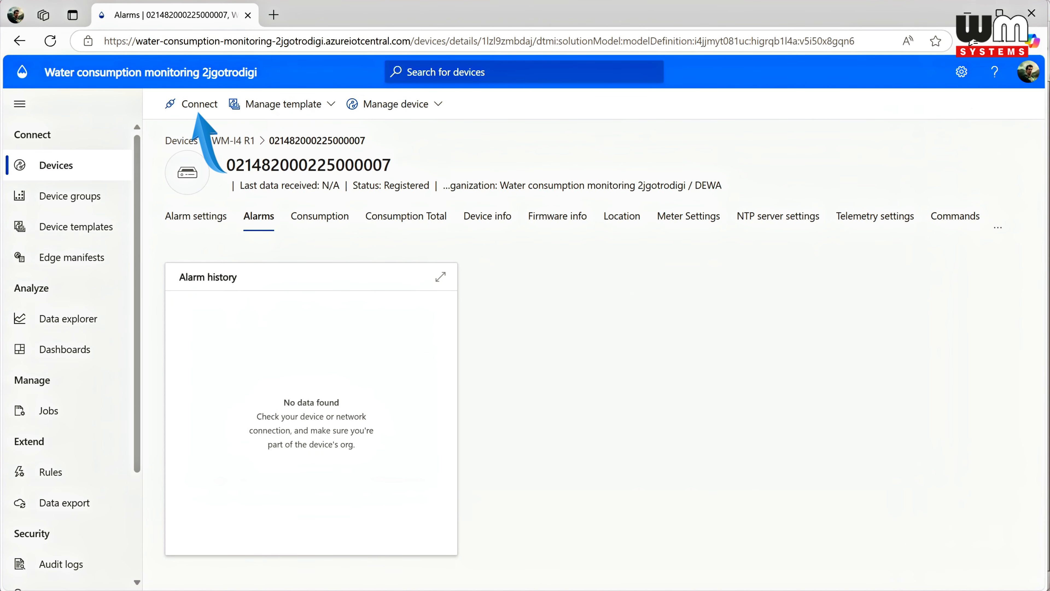
left_click(197, 108)
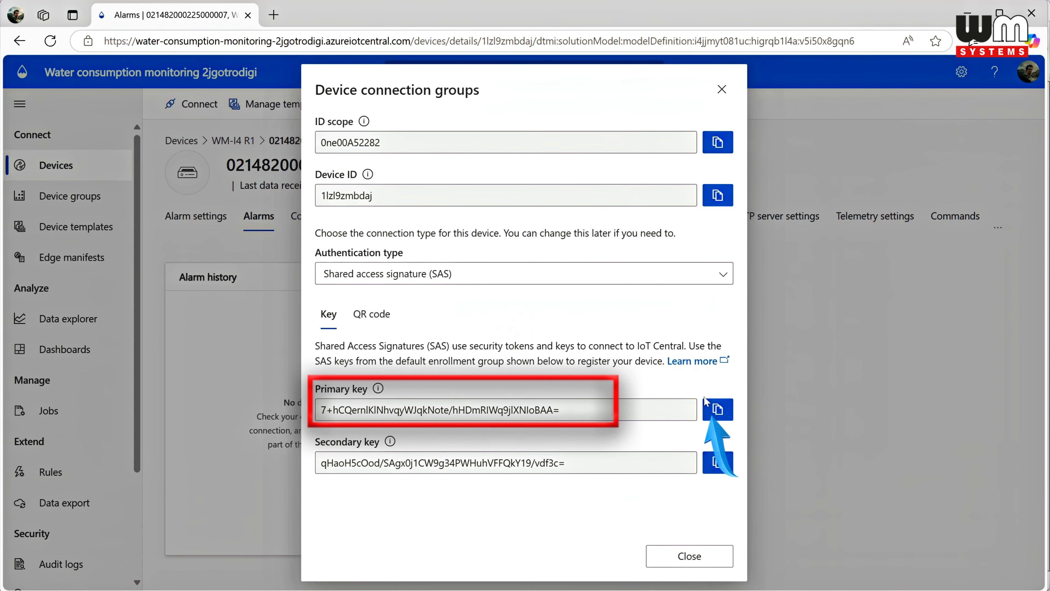
left_click(717, 409)
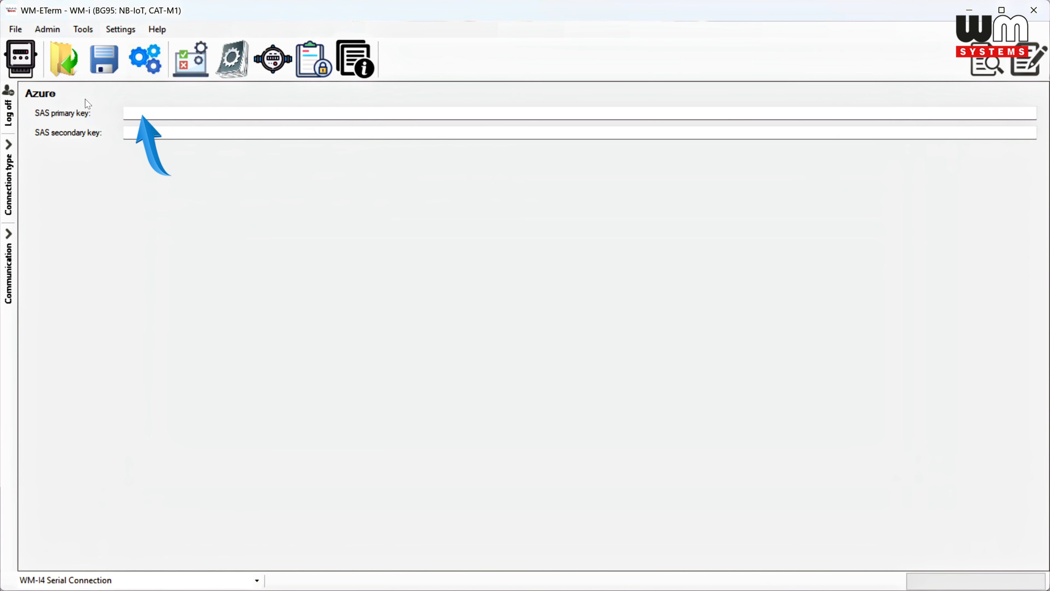
Step: Paste the copied key as the Azure SAS primary key in WM-ETerm and write it to the device
left_click(126, 112)
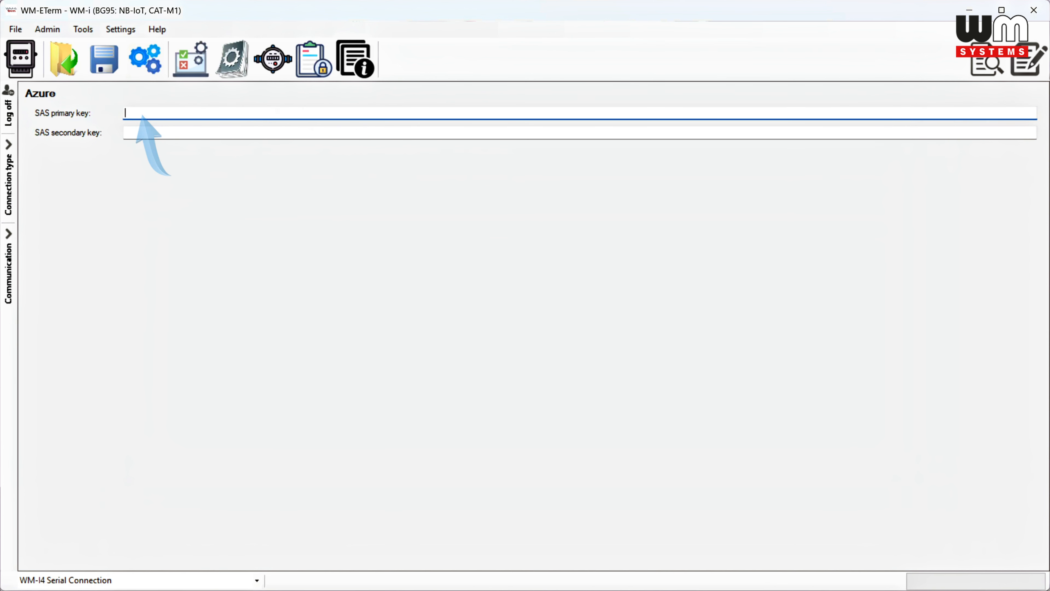
key("ctrl+v")
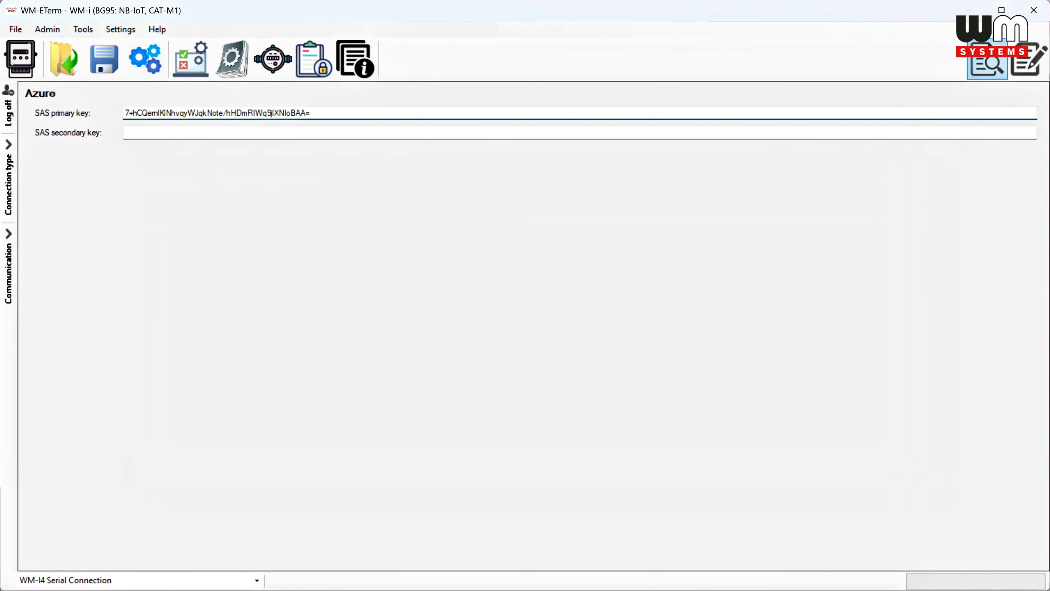
left_click(1027, 59)
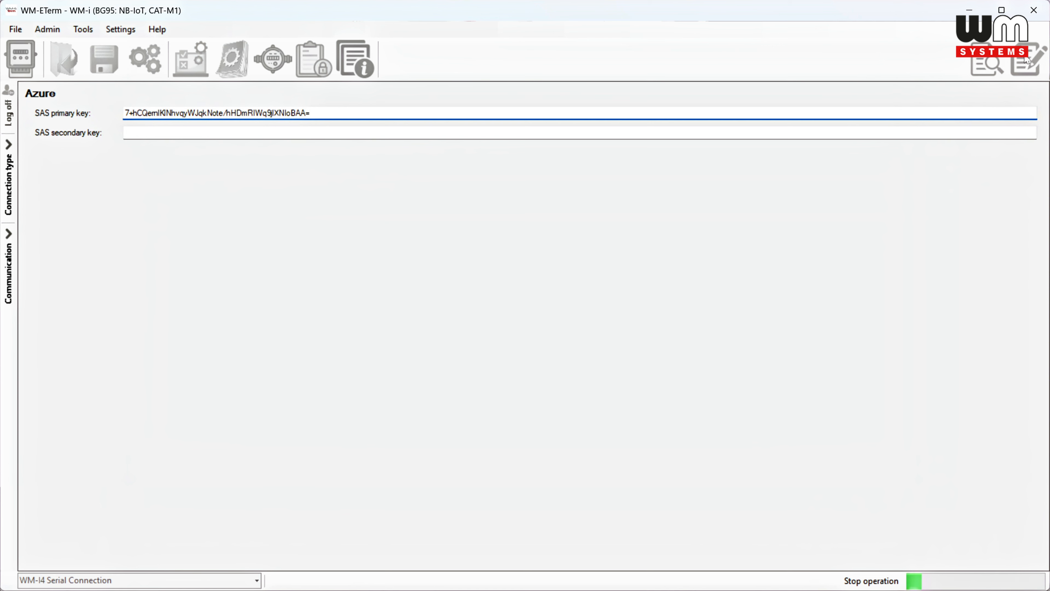